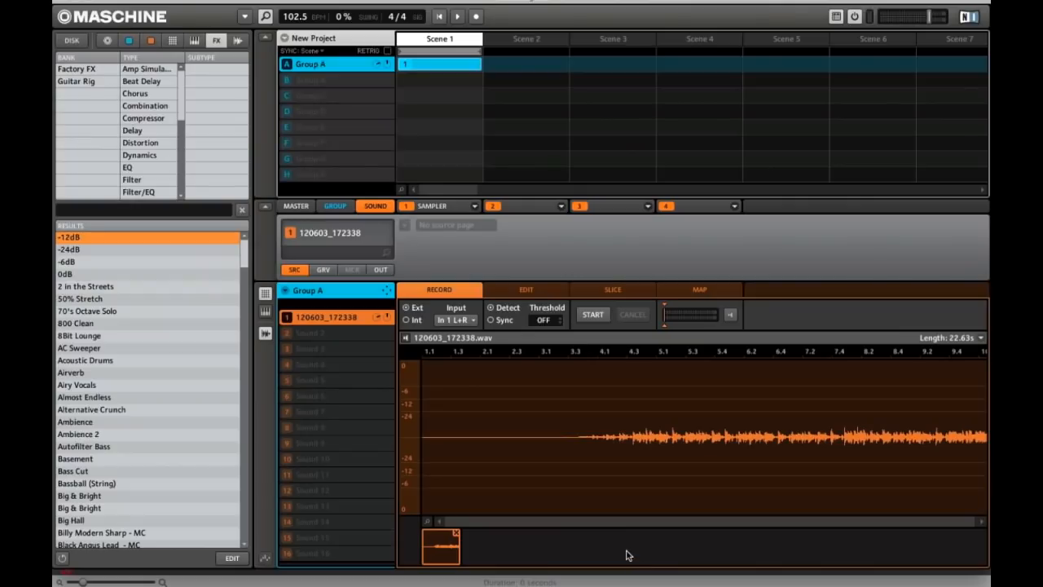
# Pause the source track "Today" in the music player after recording it, switch back to Maschine and toggle the sampling view.
pyautogui.press('F2')
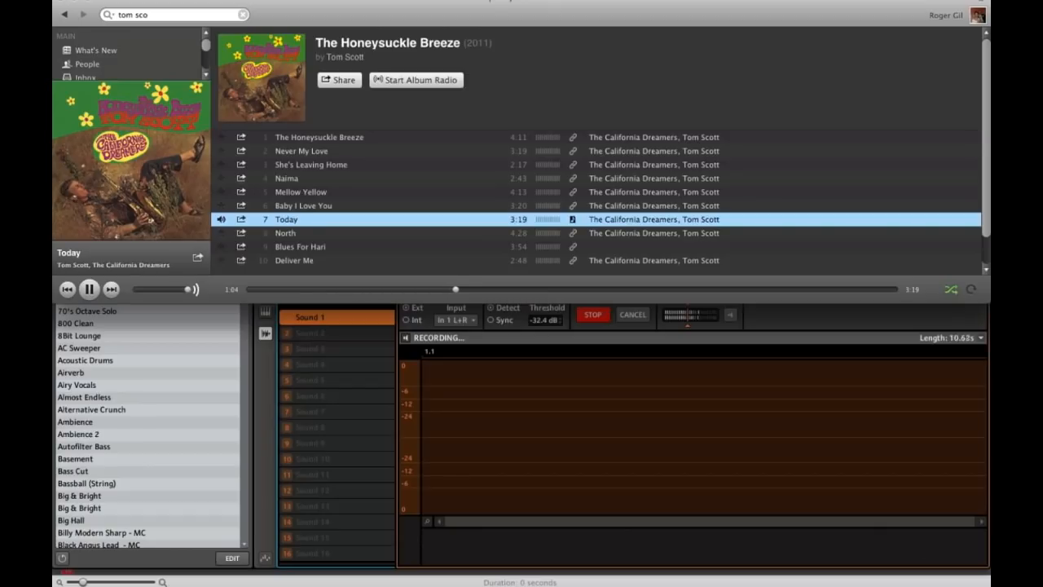
pyautogui.press('space')
pyautogui.press('super+Tab')
pyautogui.press('F2')
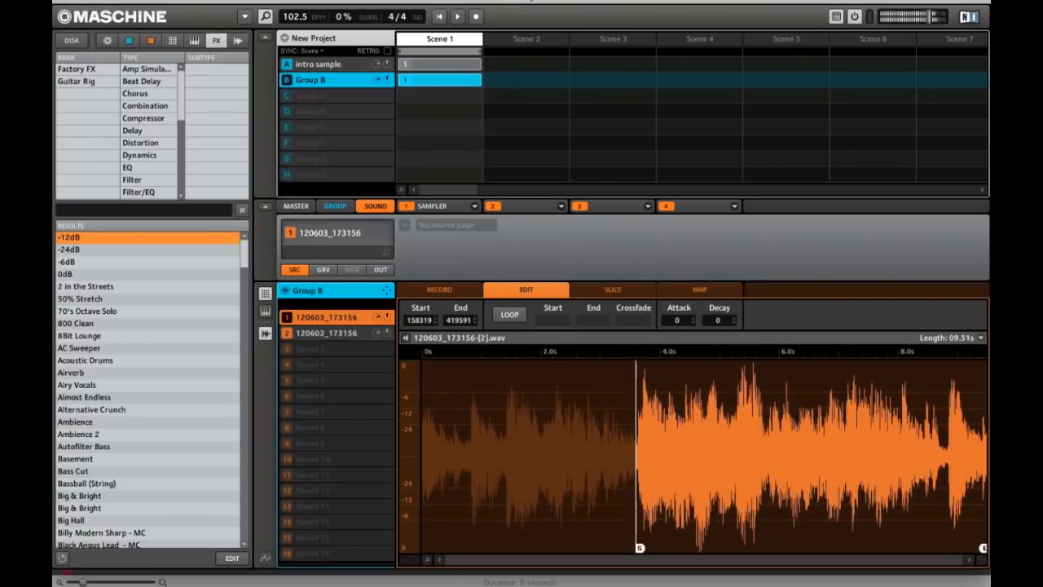
# Set the start point of Group B's first sound to 159717 and cut the audio from there to the end.
pyautogui.scroll(8, 636, 457)
pyautogui.moveTo(639, 548); pyautogui.dragTo(655, 548)
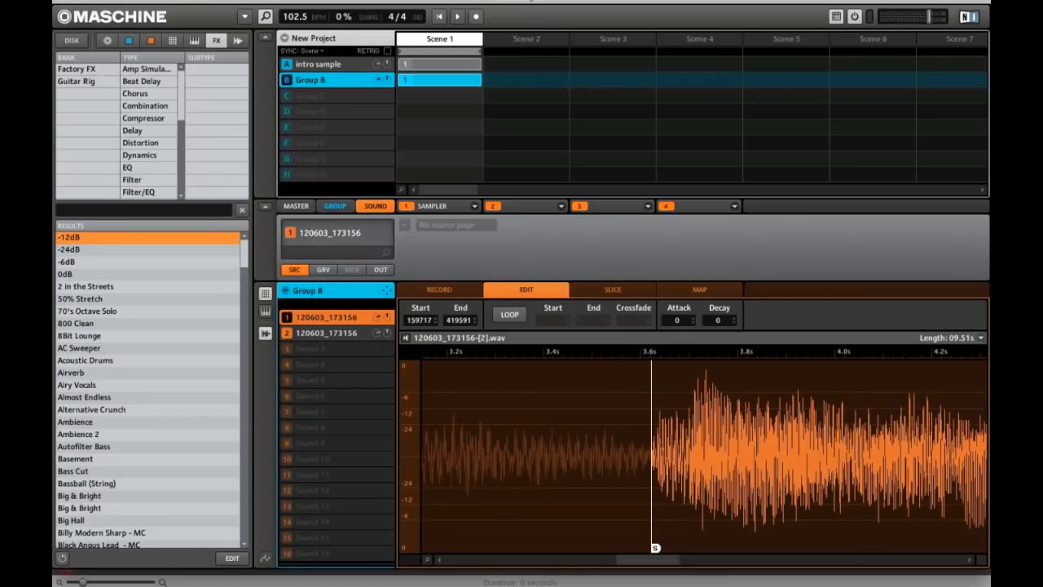
pyautogui.press('super+x')
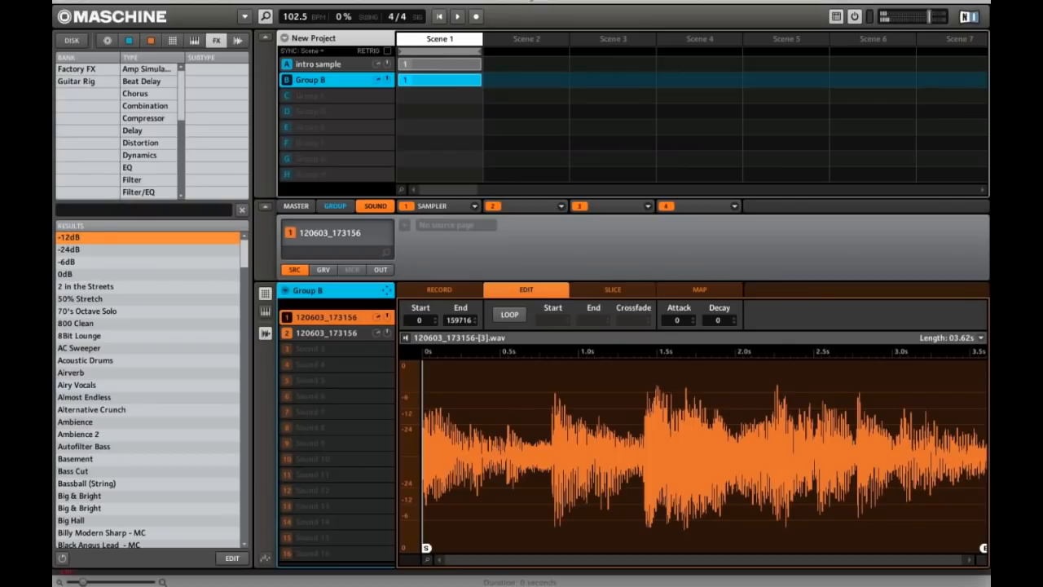
# Move the start point of Group B's second sound forward to just before the 8-second mark, isolating the closing part.
pyautogui.click(326, 332)
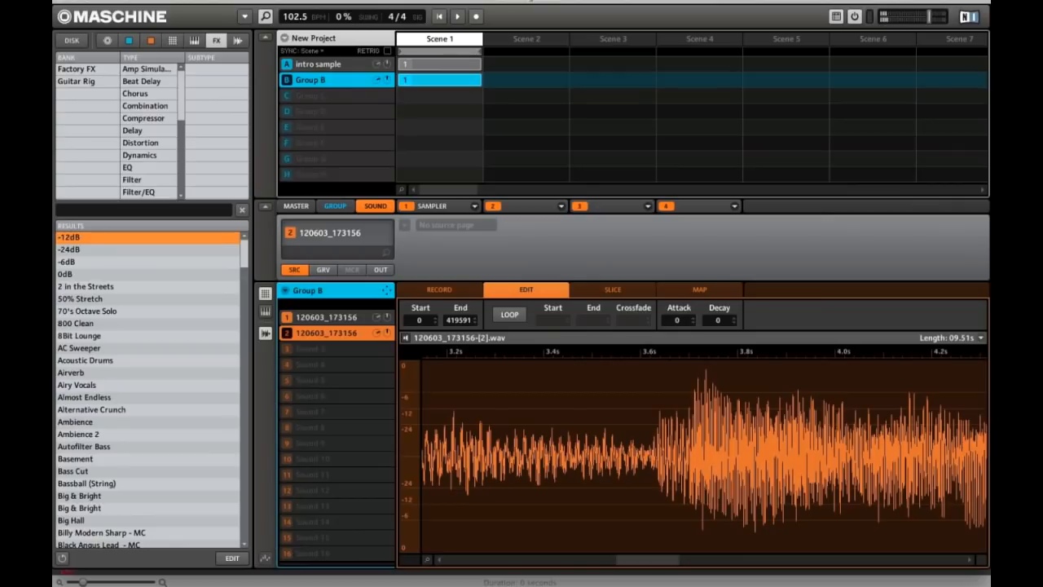
pyautogui.hscroll(-10, 704, 457)
pyautogui.scroll(-10, 704, 457)
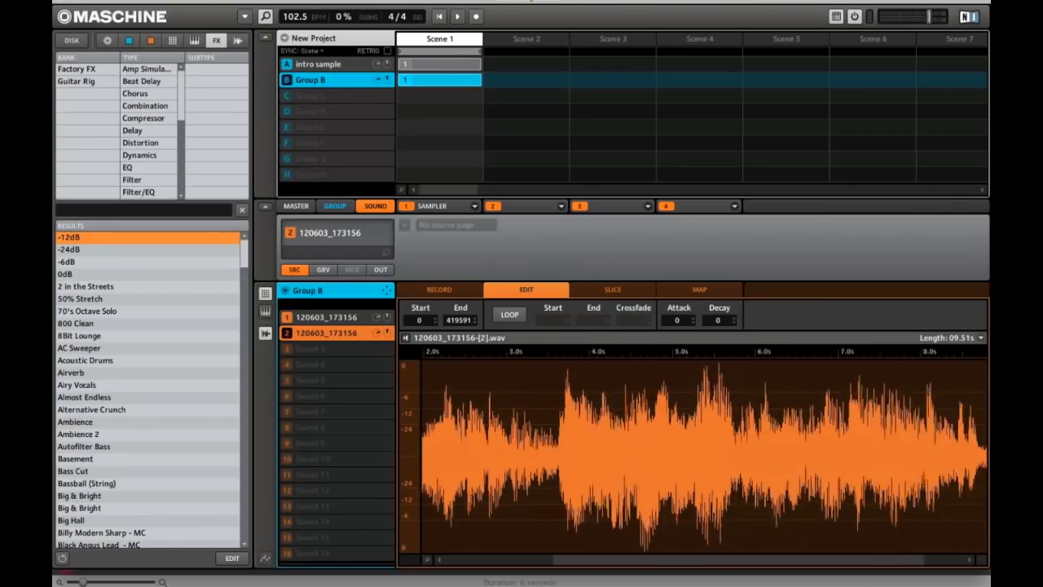
pyautogui.moveTo(427, 548); pyautogui.dragTo(819, 548)
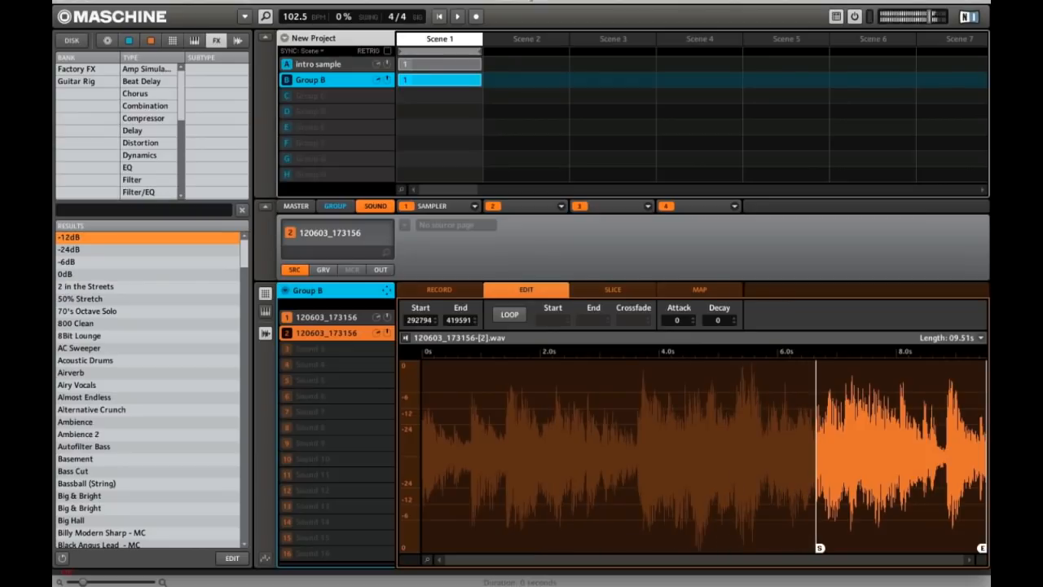
pyautogui.moveTo(819, 547); pyautogui.dragTo(887, 547)
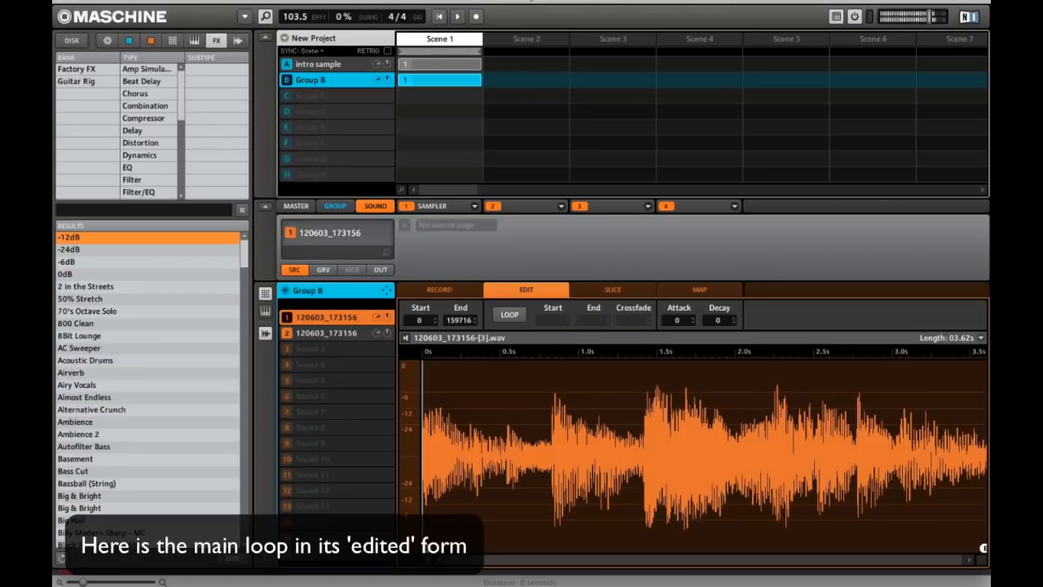
# Audition the two edited main loop samples in Group B, alternating between sounds 1 and 2.
pyautogui.click(326, 333)
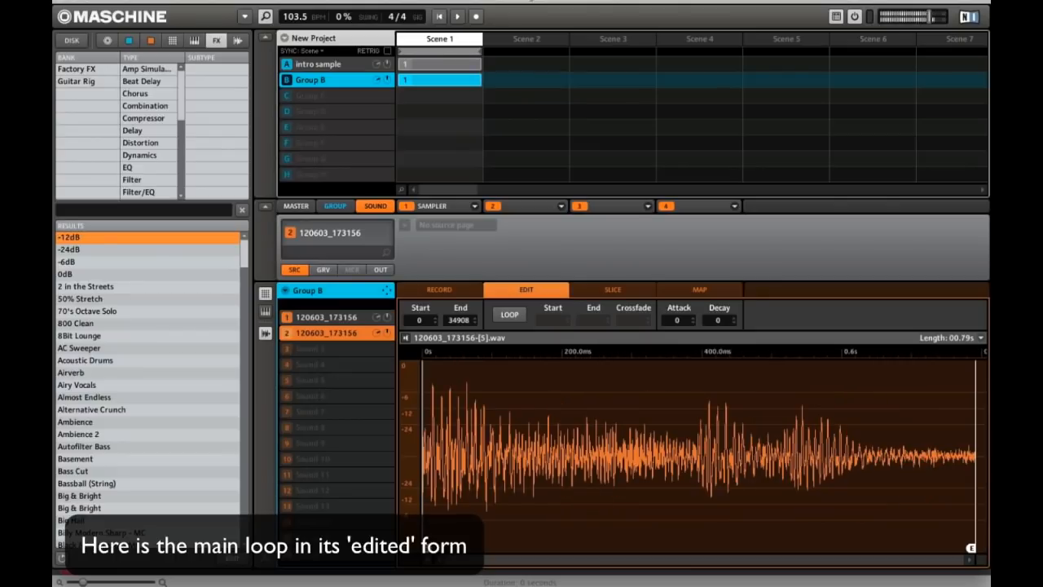
pyautogui.click(326, 317)
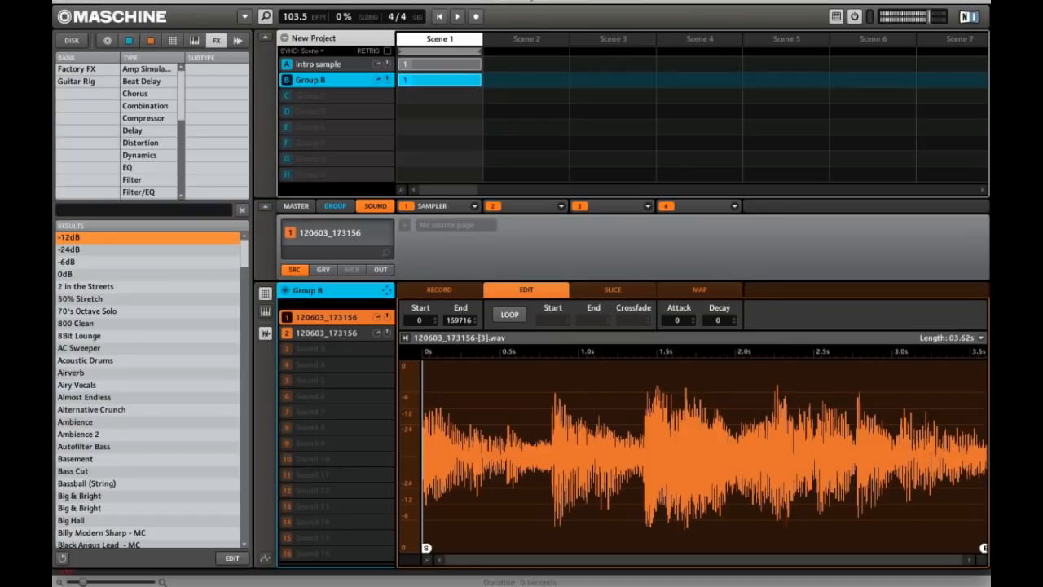
pyautogui.click(326, 333)
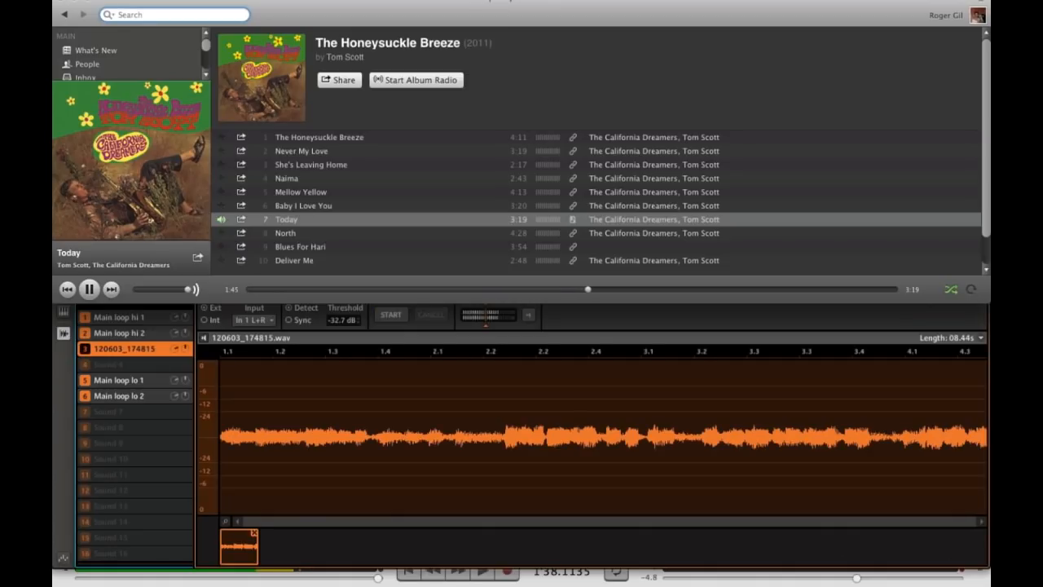
# Pause "Today" in the music player after recording sound 3, and switch Maschine from the sample editor to Group B's pattern view.
pyautogui.press('space')
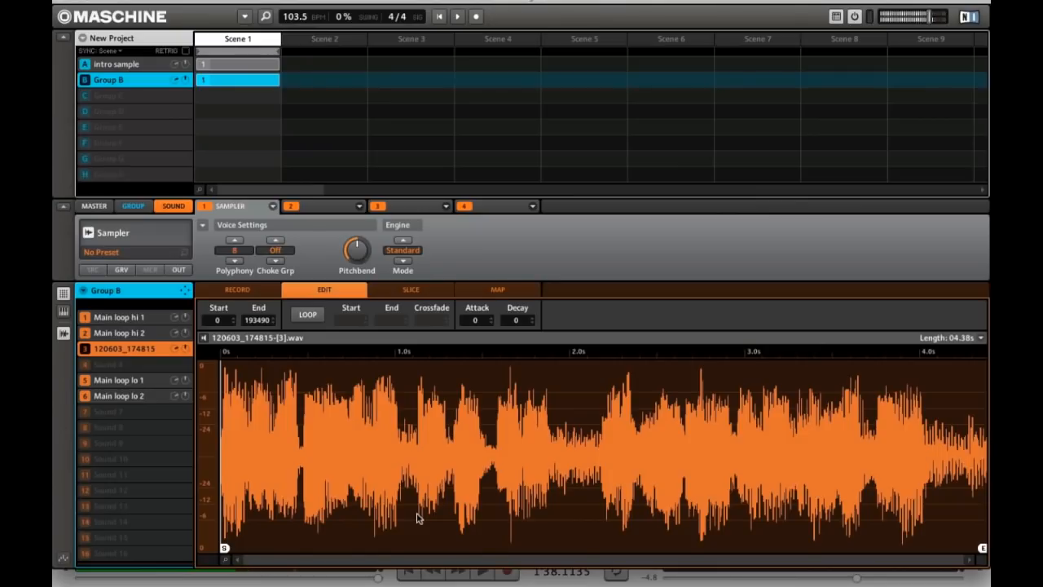
pyautogui.press('F2')
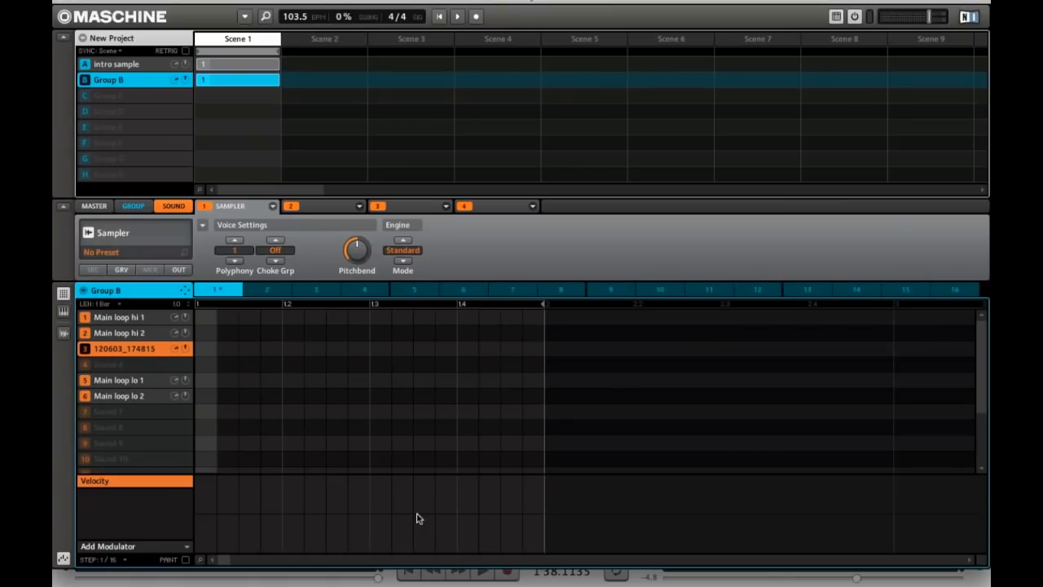
pyautogui.press('Right')
pyautogui.press('Right')
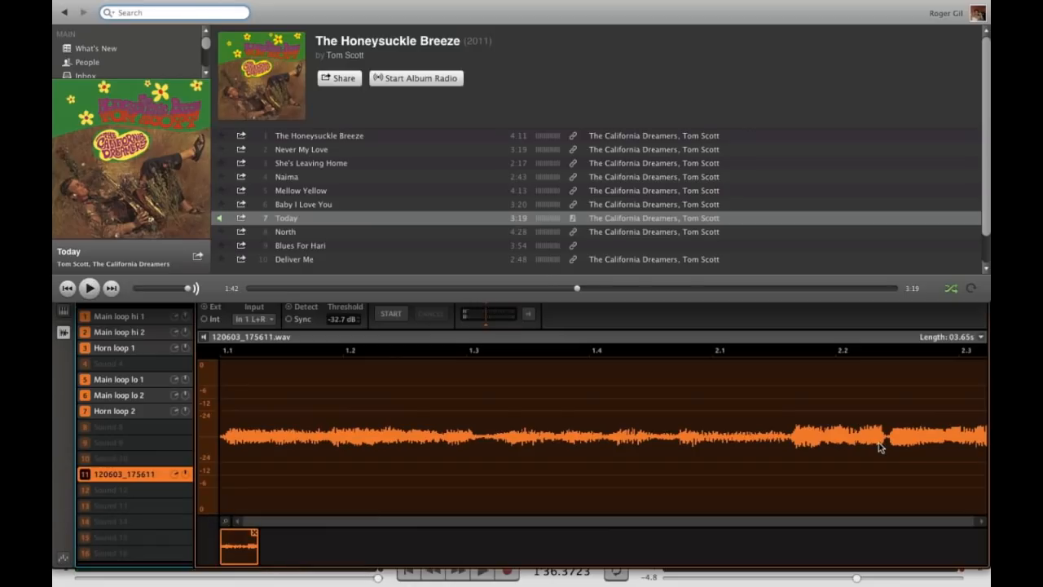
# Switch from the music player back to Maschine and leave the sampling view of the recorded sound 11.
pyautogui.click(866, 476)
pyautogui.press('F2')
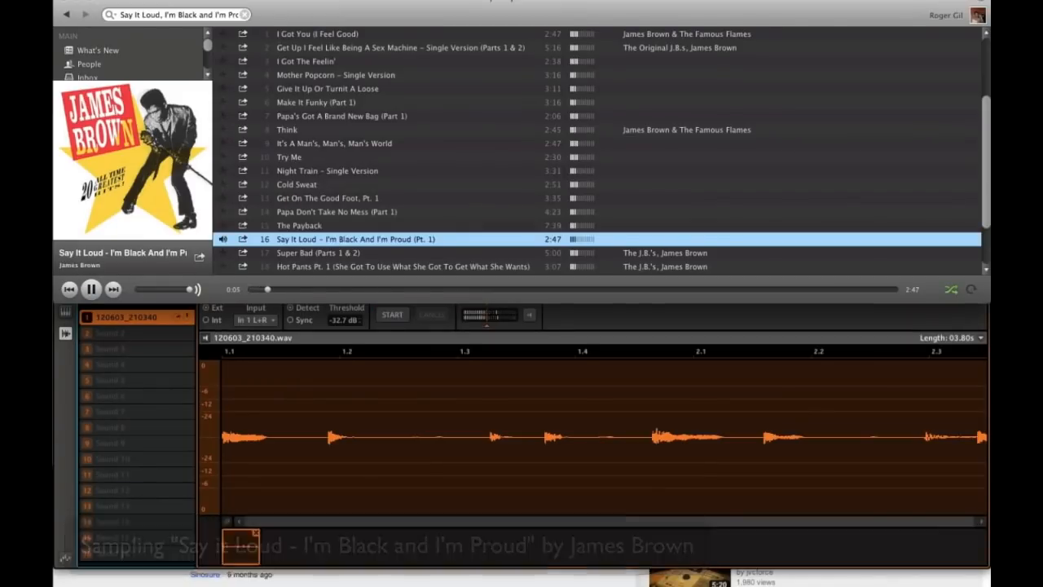
# Pause the James Brown track "Say It Loud" after sampling its drums, switch to Maschine and leave the sampling view.
pyautogui.press('space')
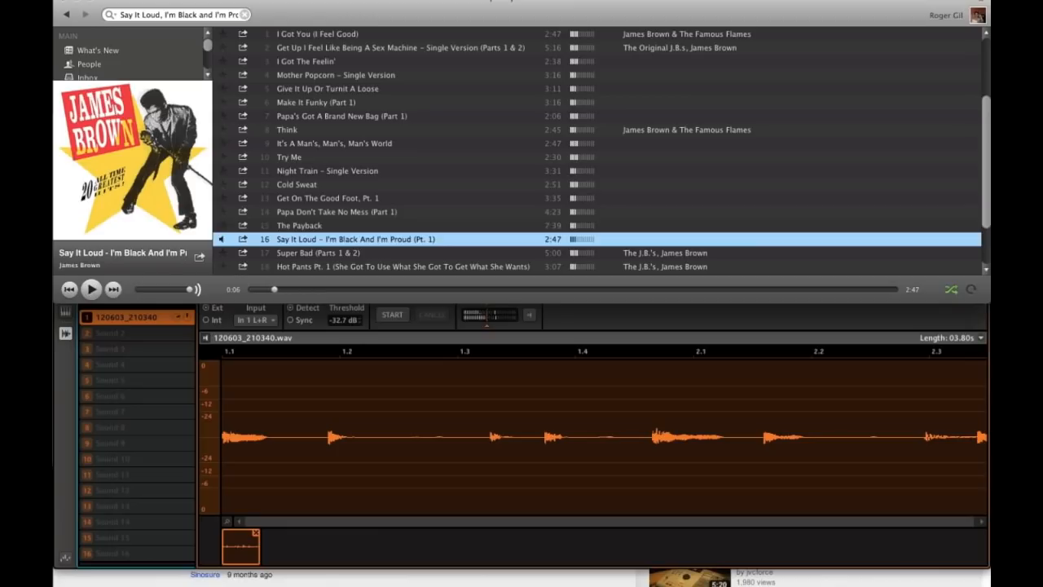
pyautogui.click(514, 419)
pyautogui.press('F2')
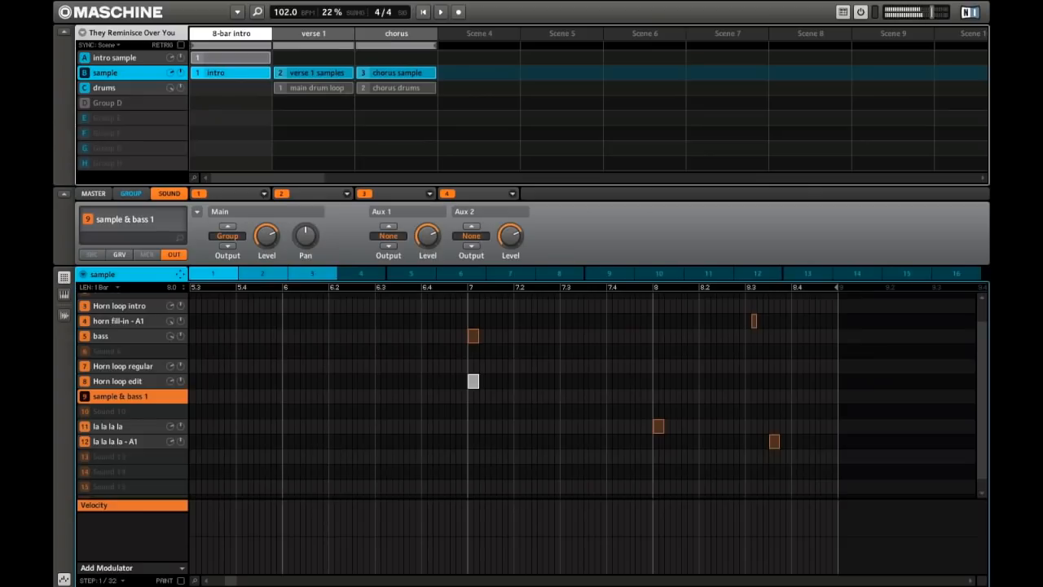
# Audition the Horn loop regular, horn fill-in - A1, la la la la and la la la la - A1 sounds in the sample group.
pyautogui.click(123, 366)
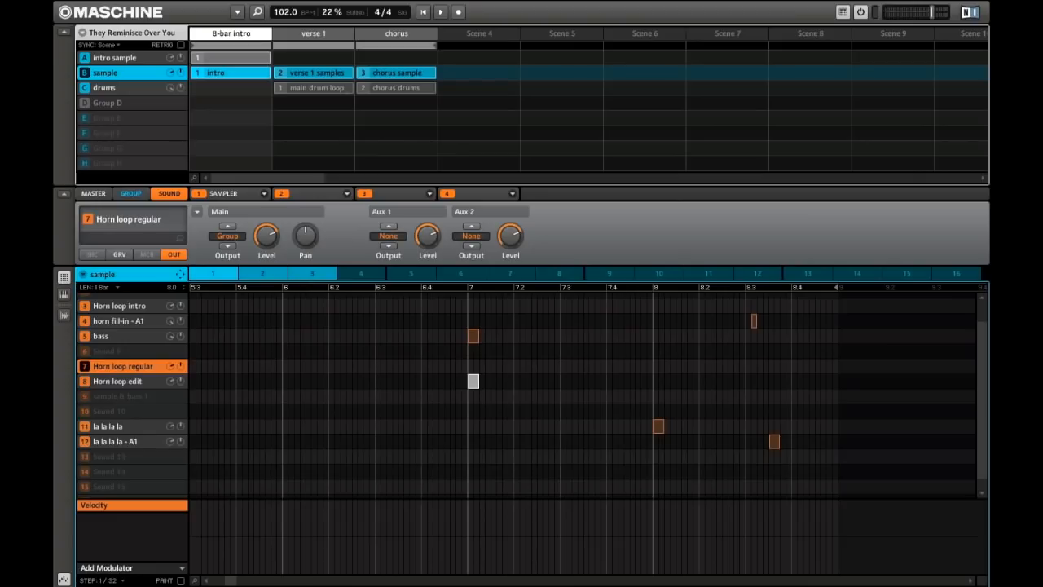
pyautogui.click(118, 321)
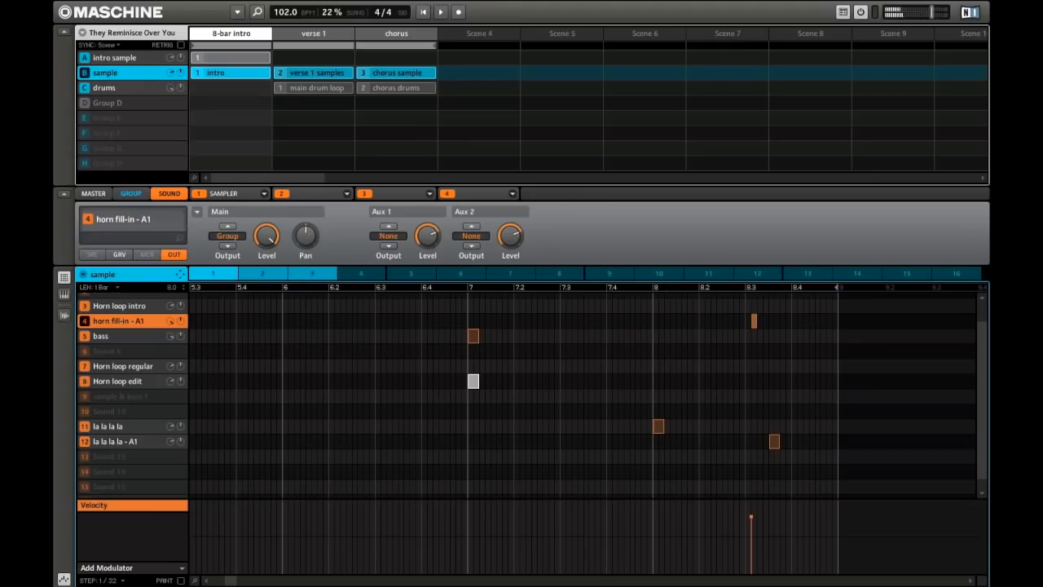
pyautogui.click(107, 426)
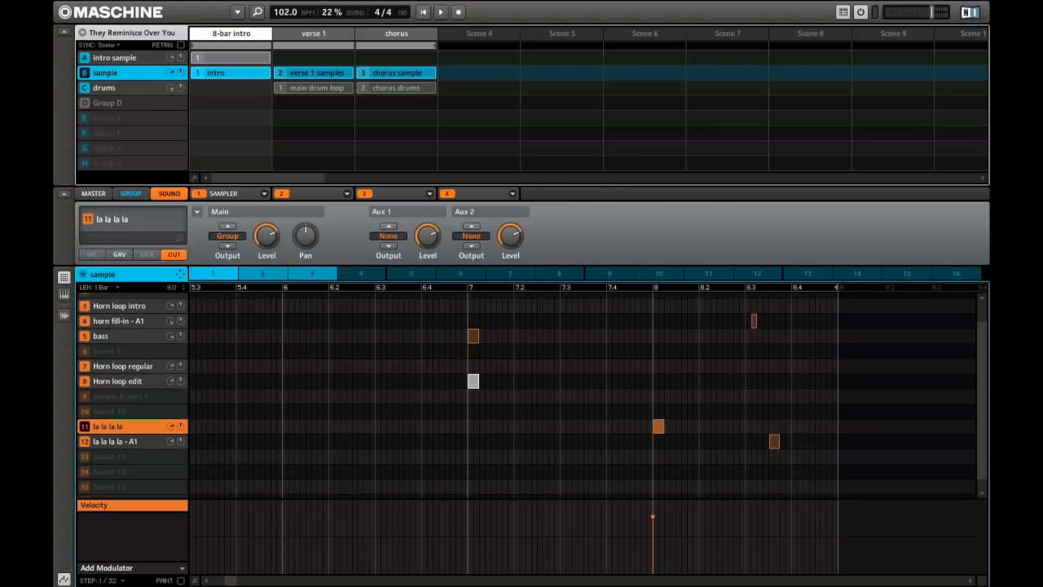
pyautogui.click(115, 441)
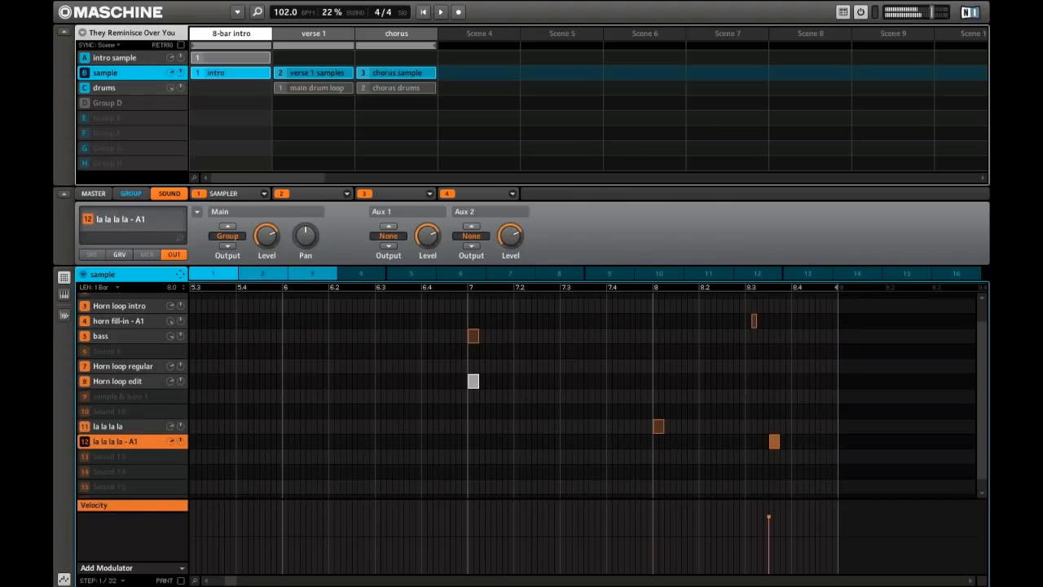
# Check the intro sample group, return to Horn loop intro in the sample group and play the 8-bar intro scene.
pyautogui.click(115, 57)
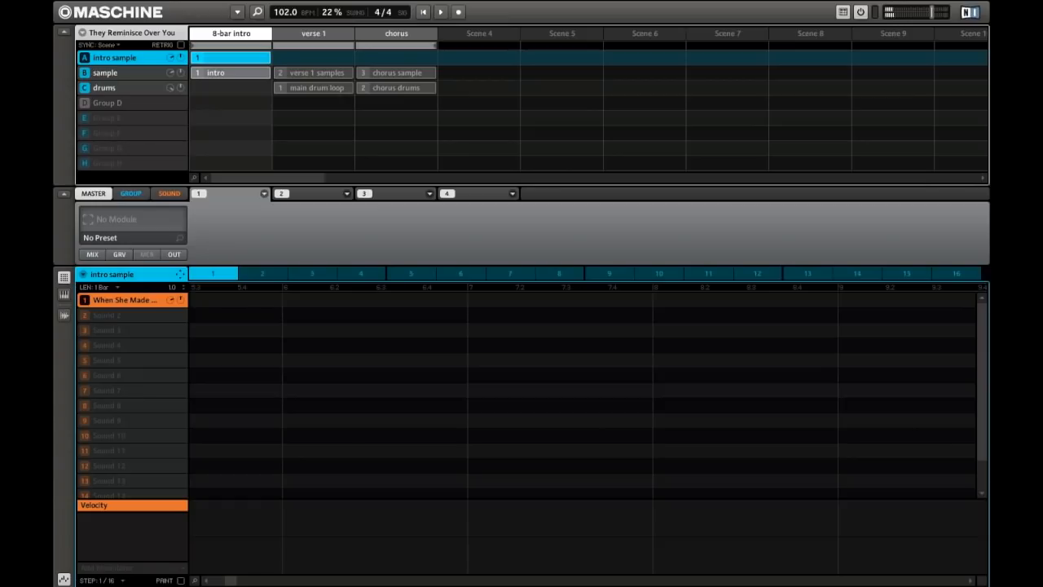
pyautogui.click(106, 72)
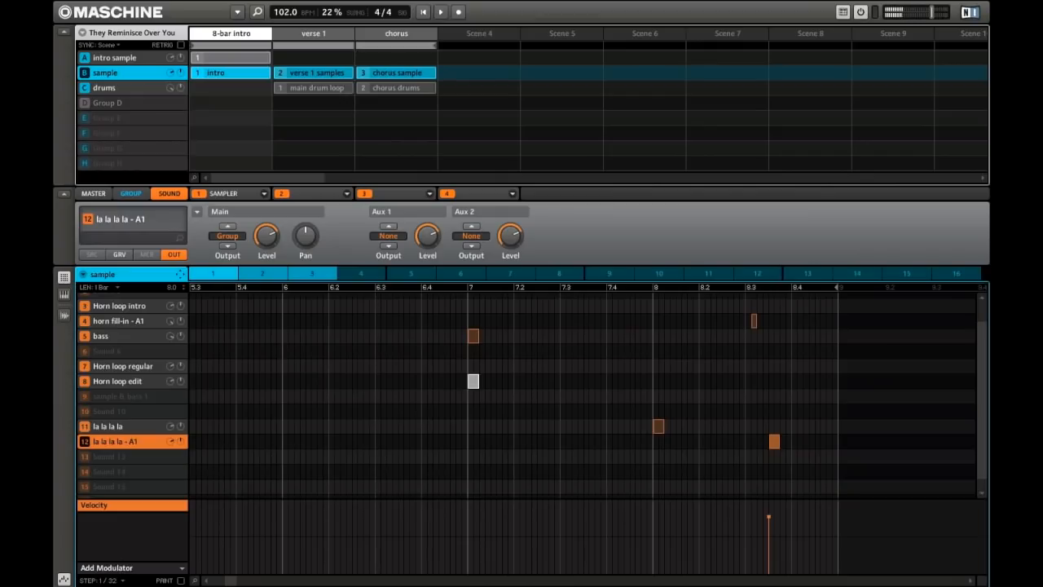
pyautogui.click(119, 305)
pyautogui.press('space')
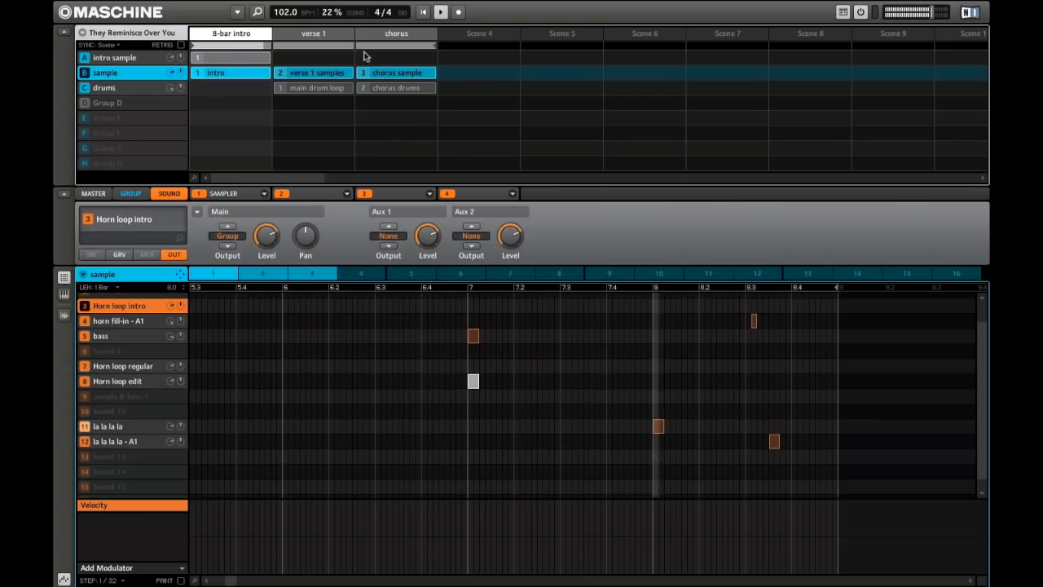
# Switch playback to the verse 1 scene and examine the patterns of the drums and sample groups.
pyautogui.click(318, 34)
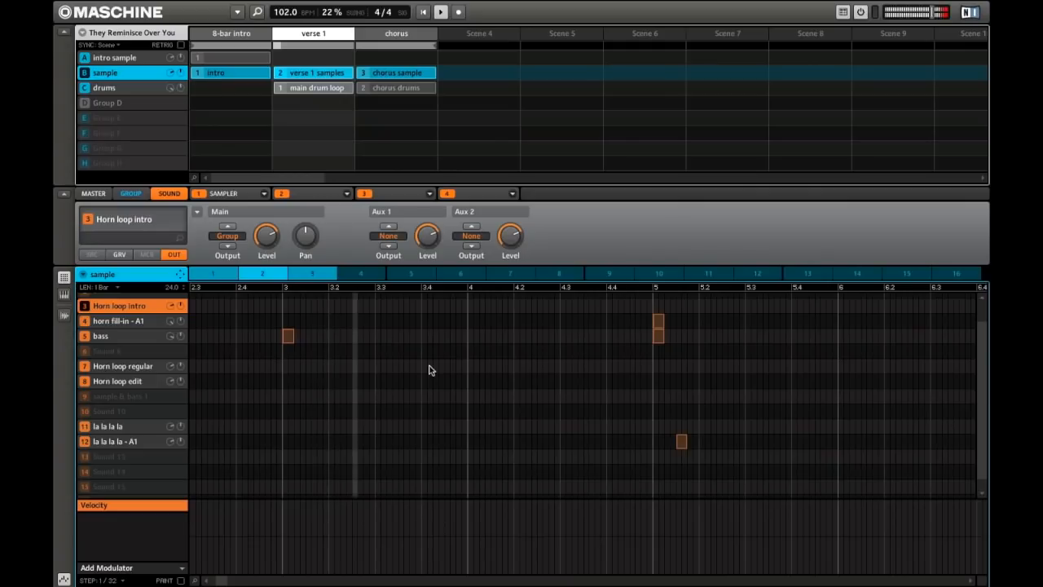
pyautogui.moveTo(195, 581); pyautogui.dragTo(195, 586)
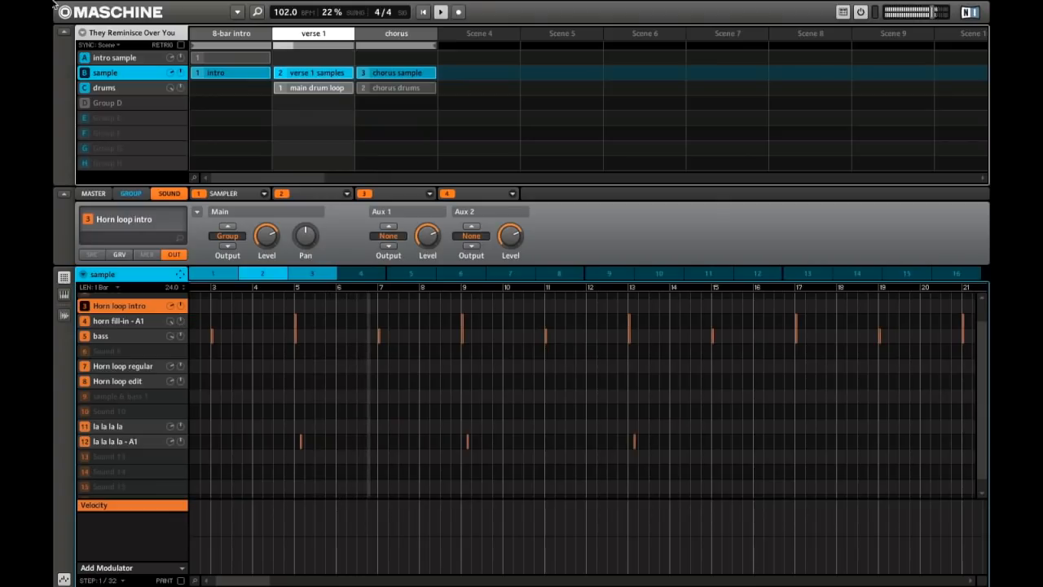
pyautogui.click(117, 90)
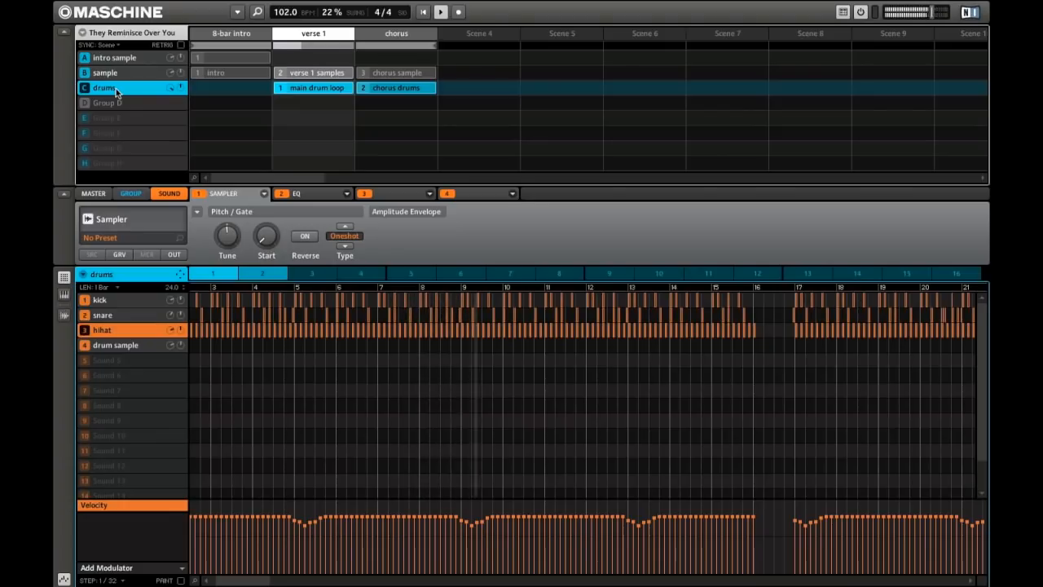
pyautogui.click(126, 75)
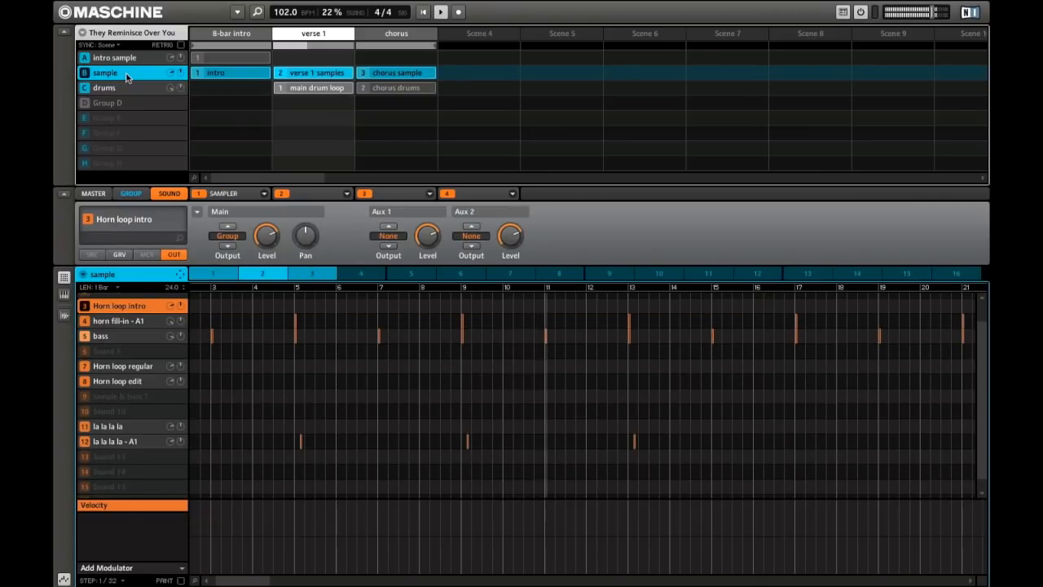
# Examine the rest of the verse 1 sample pattern, and switch playback to the chorus scene.
pyautogui.scroll(1, 526, 446)
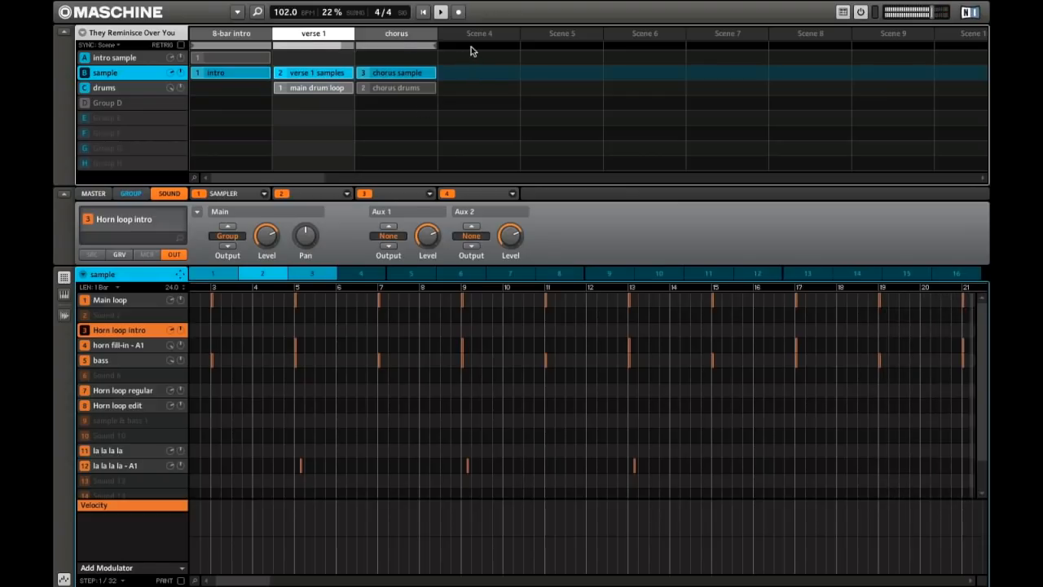
pyautogui.hscroll(3, 467, 79)
pyautogui.hscroll(-3, 467, 79)
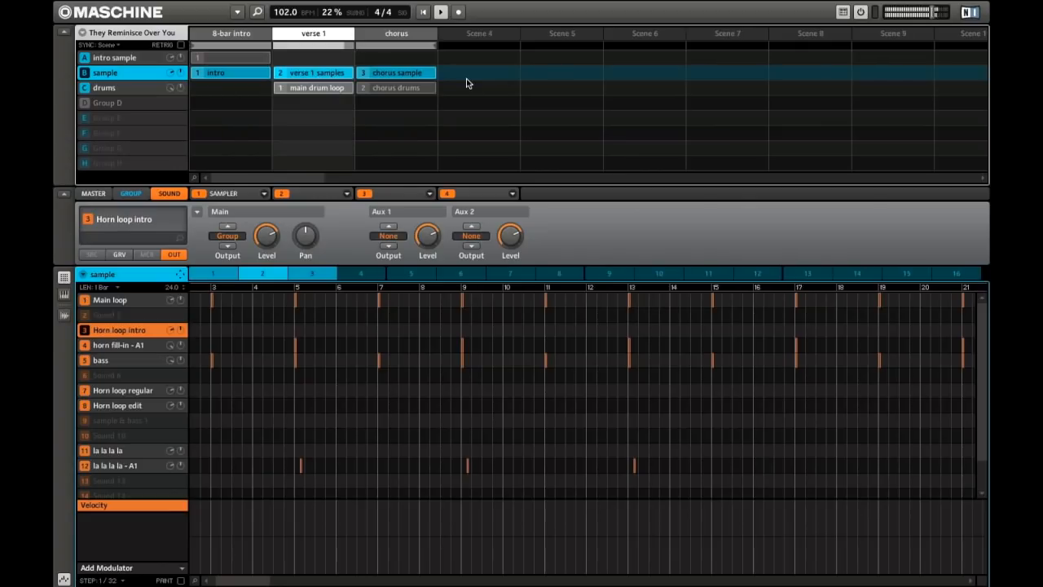
pyautogui.hscroll(1, 528, 405)
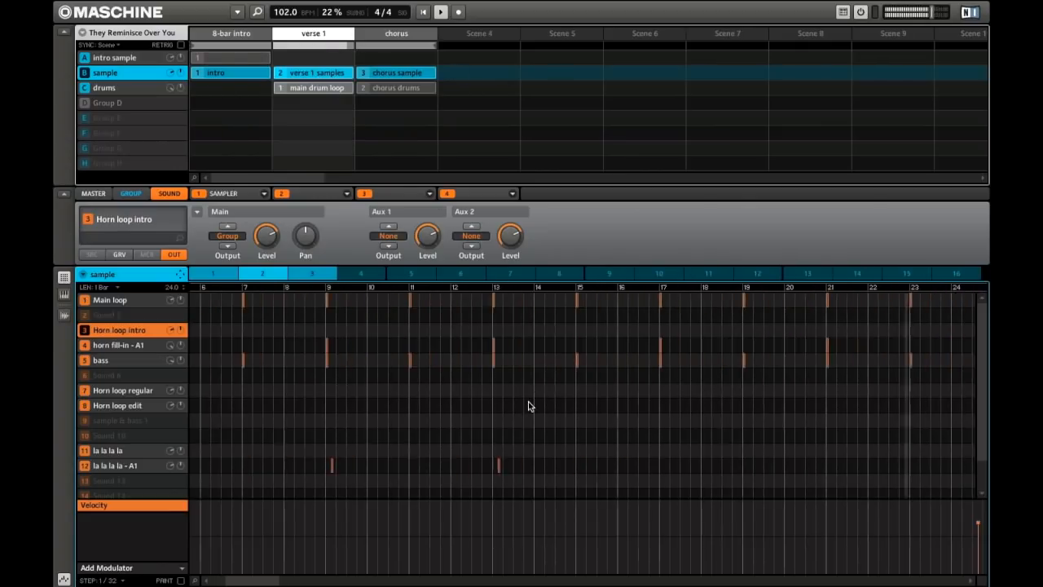
pyautogui.click(399, 35)
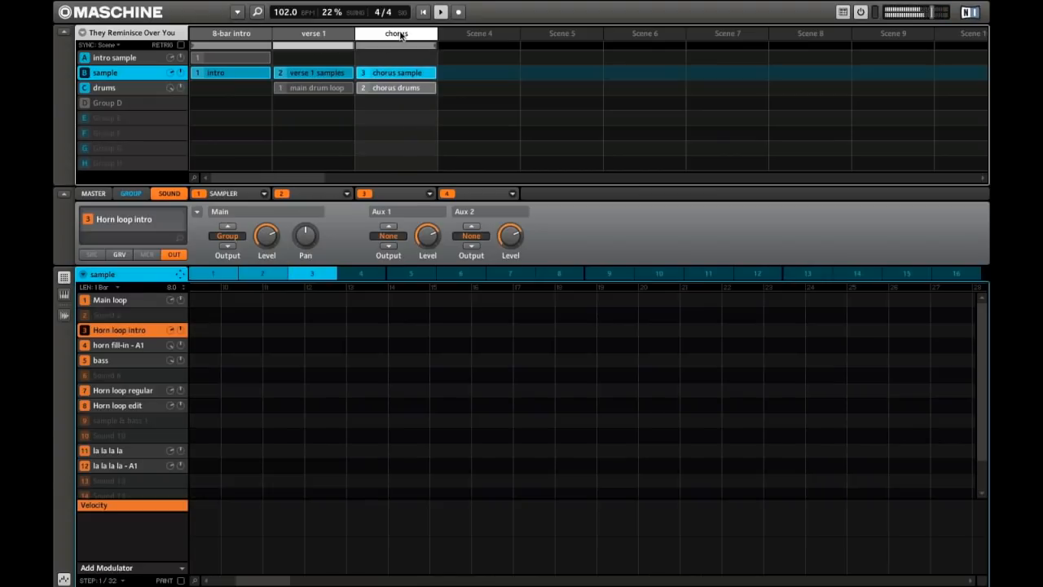